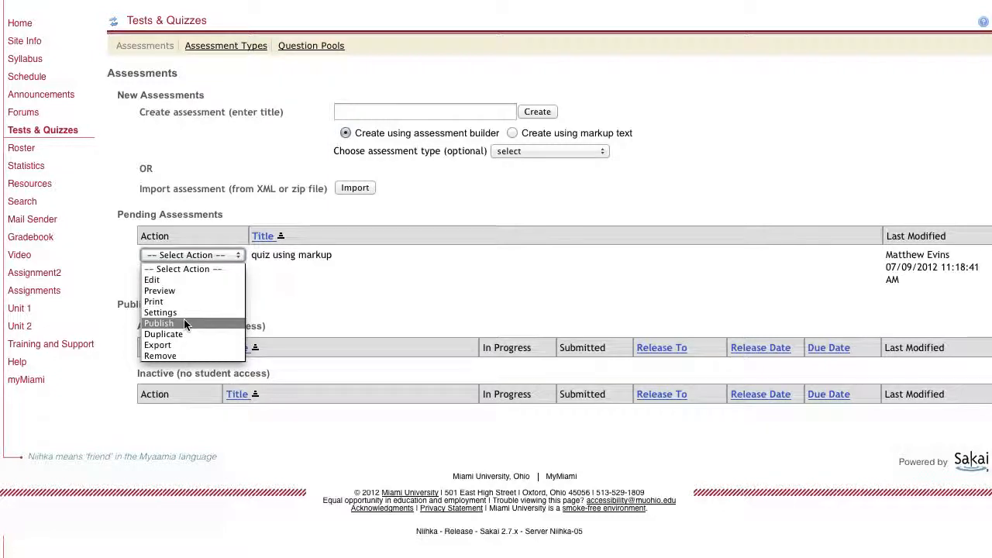
Start publishing the pending "quiz using markup" assessment, then open its settings for editing with all sections expanded
click(184, 324)
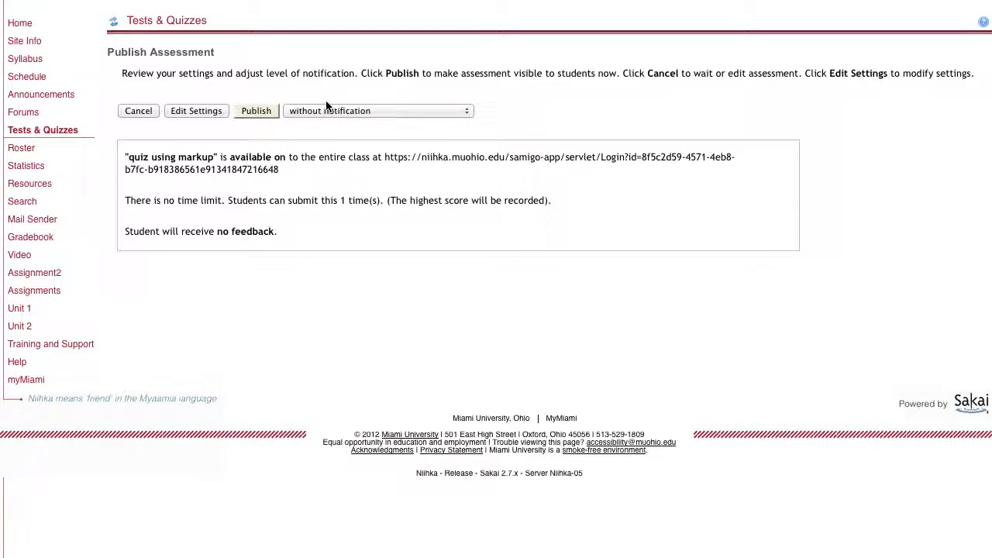
click(197, 111)
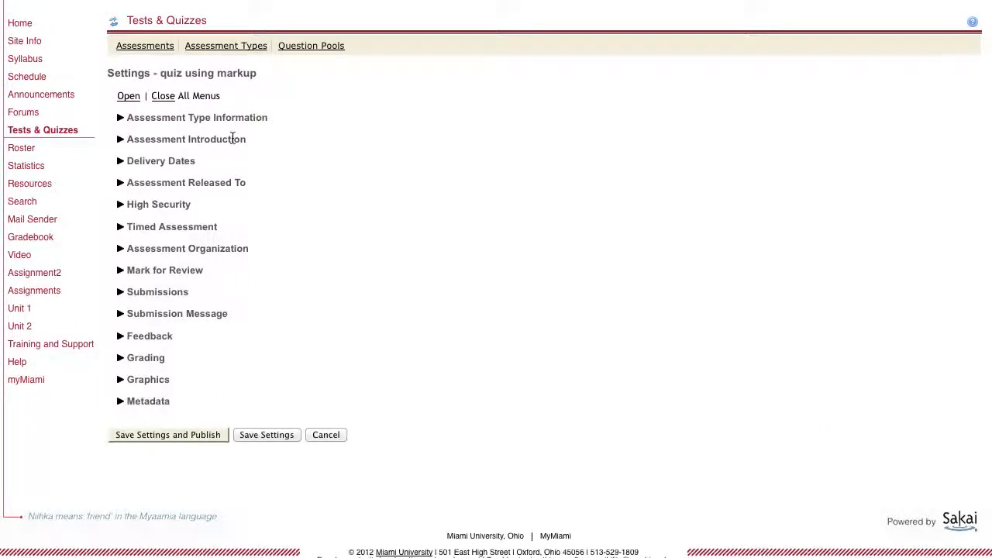
click(126, 99)
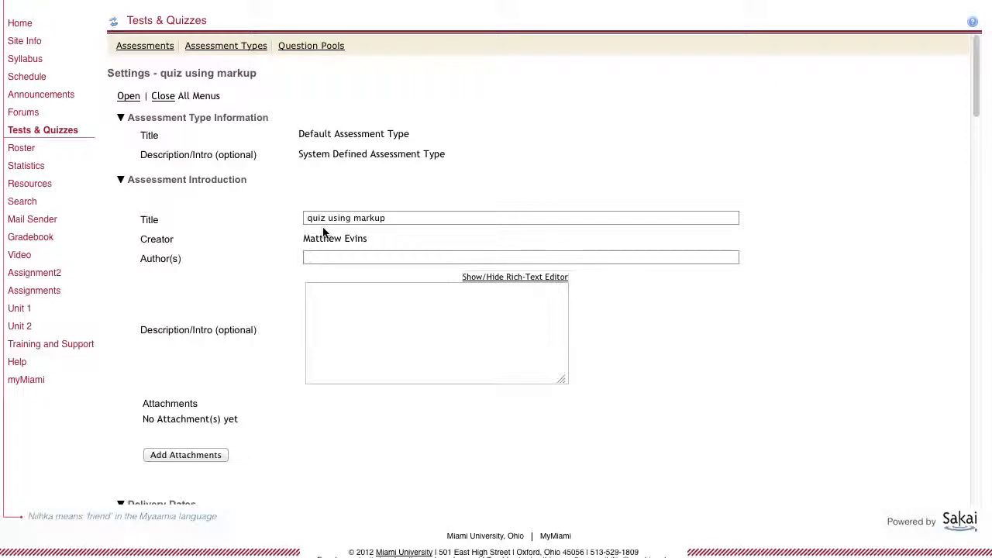
Change the assessment title to "unit 1 quiz"
click(393, 220)
drag(393, 220, 266, 219)
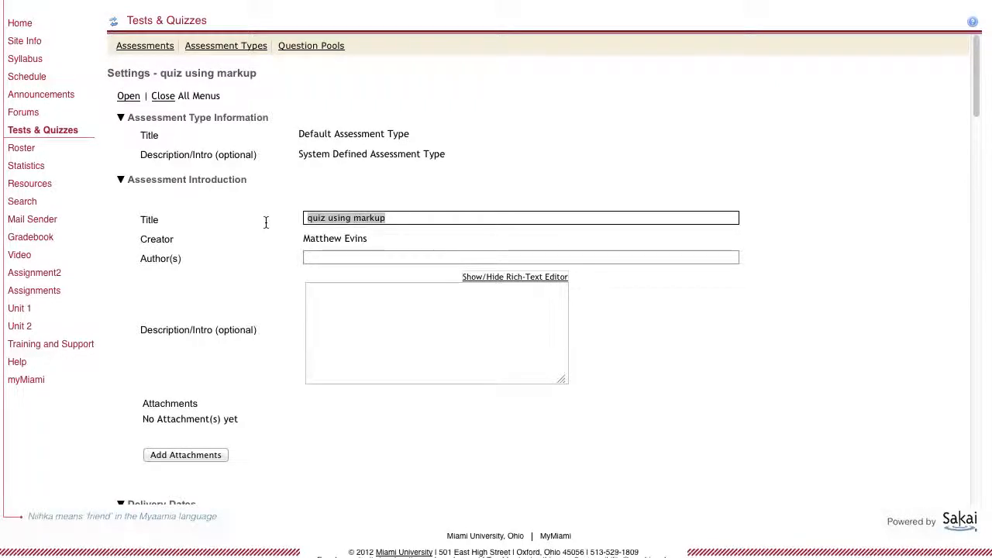
text(unit 1 quiz)
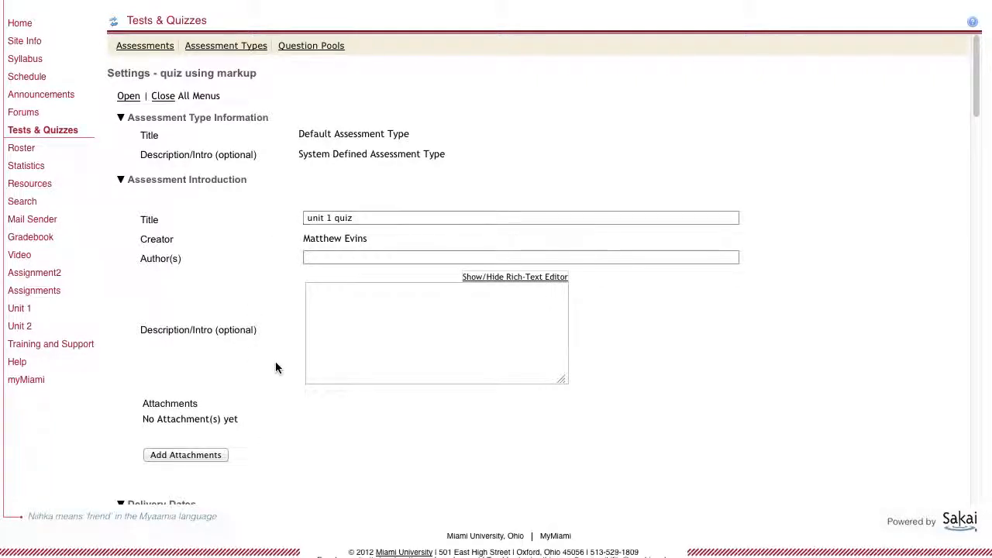
Set the assessment's available date to 07/09/2012 11:21:33 AM
scroll(276, 364, down, 2)
scroll(274, 368, down, 3)
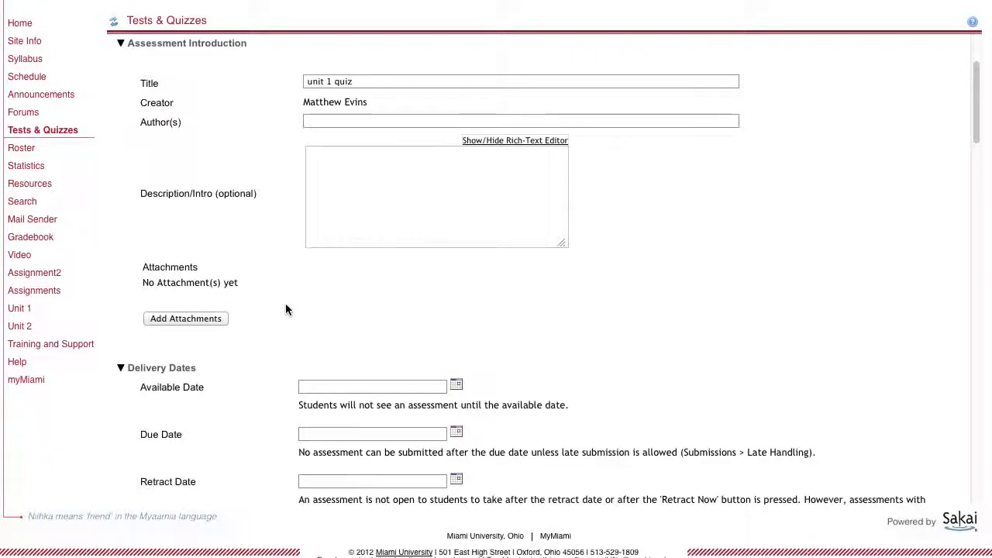
scroll(285, 306, down, 2)
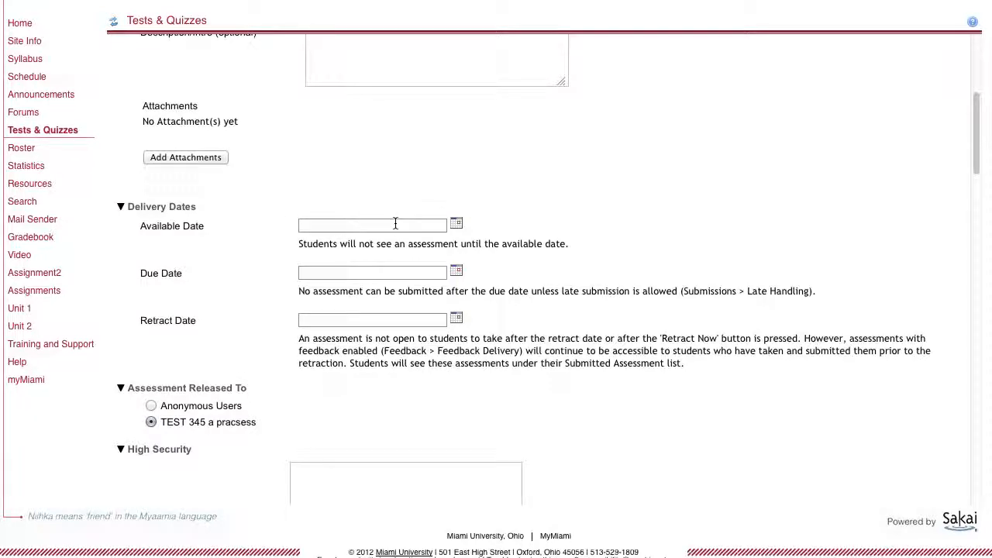
click(456, 224)
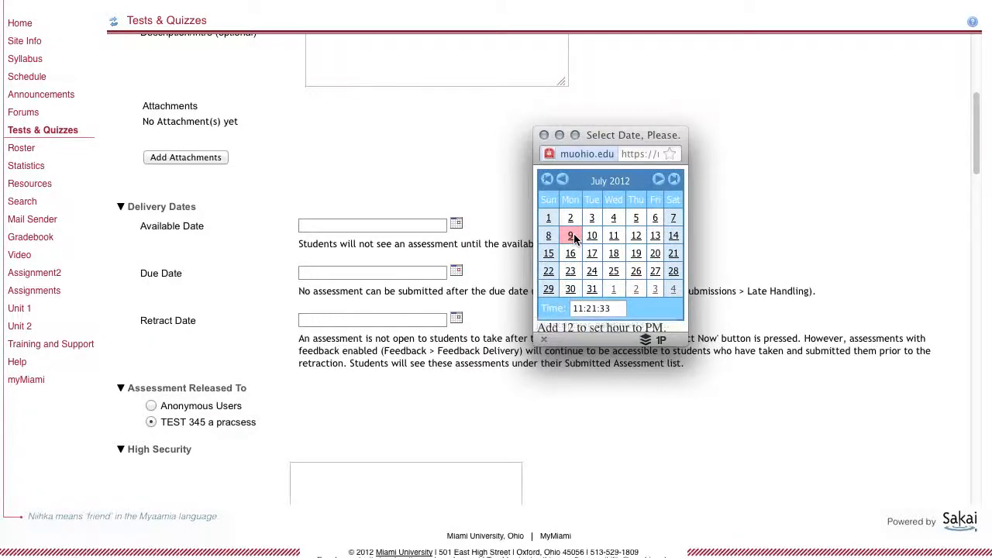
click(568, 236)
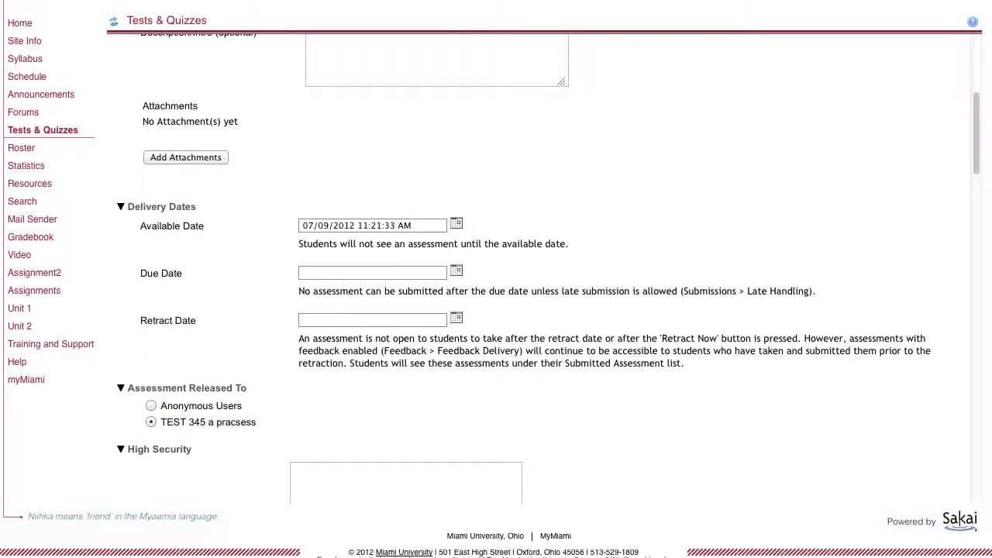
Set the assessment's due date to 07/13/2012 05:00:00 PM
click(456, 271)
click(574, 194)
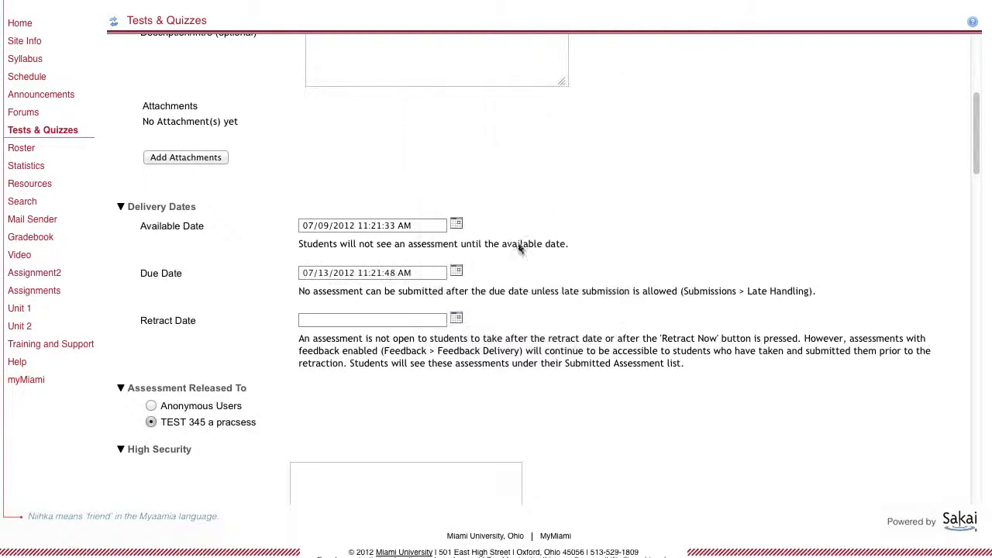
drag(357, 273, 397, 273)
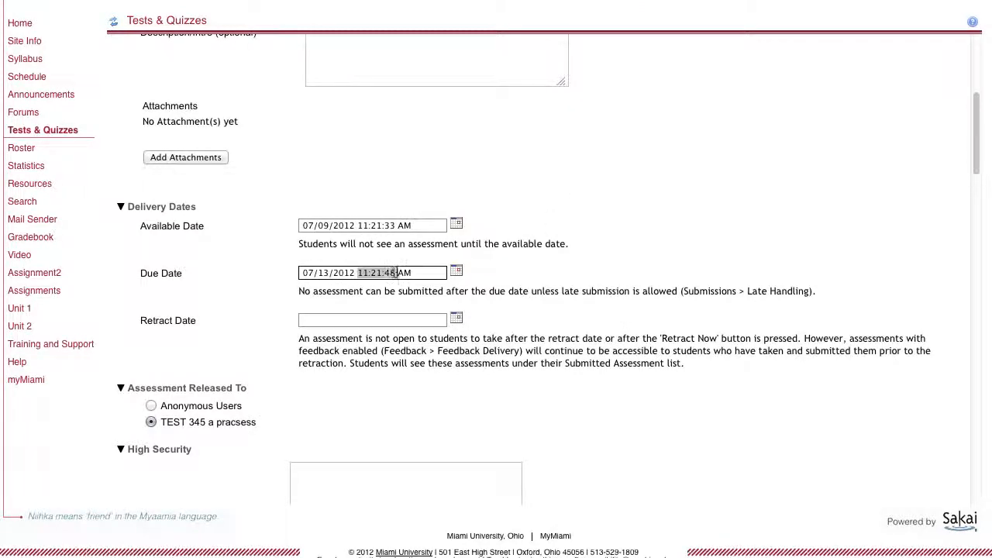
text(12 0)
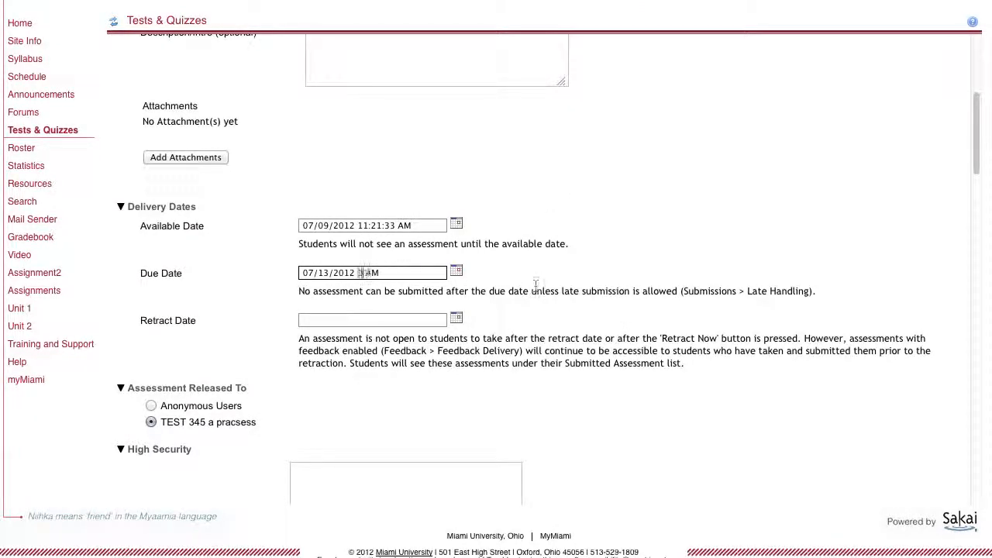
text(5:00:00)
key(BackSpace)
text(P)
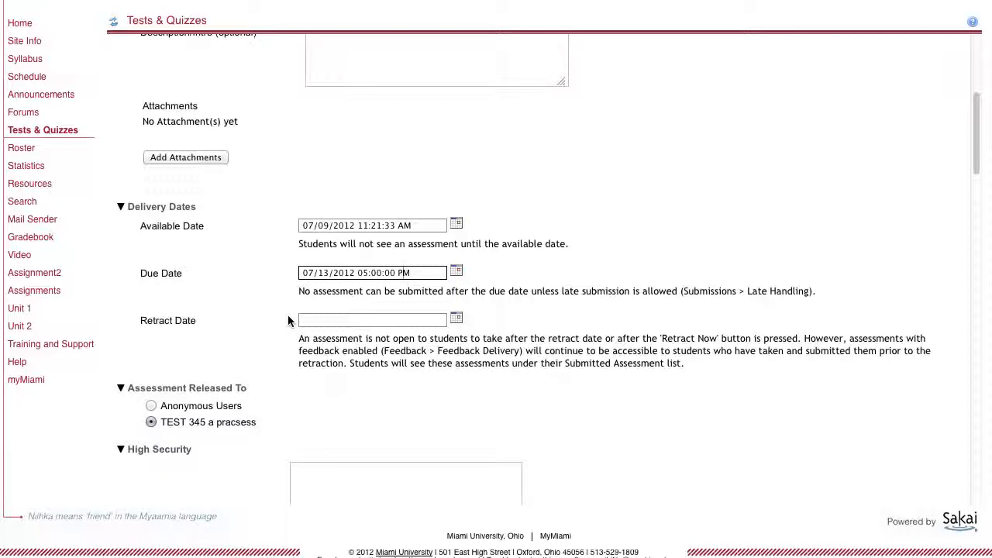
Set the assessment's retract date to 08/31/2012 11:23:06 AM
click(457, 320)
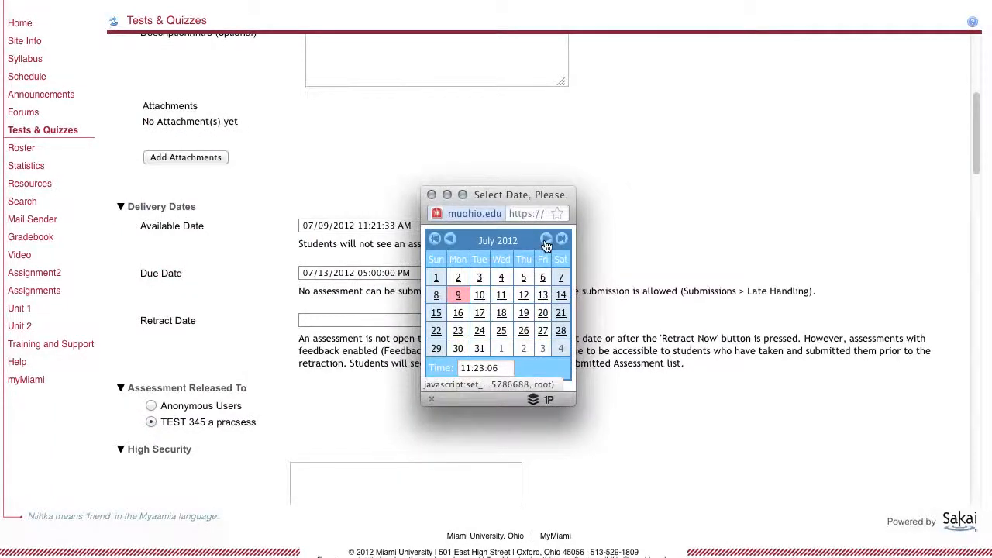
click(545, 239)
click(543, 351)
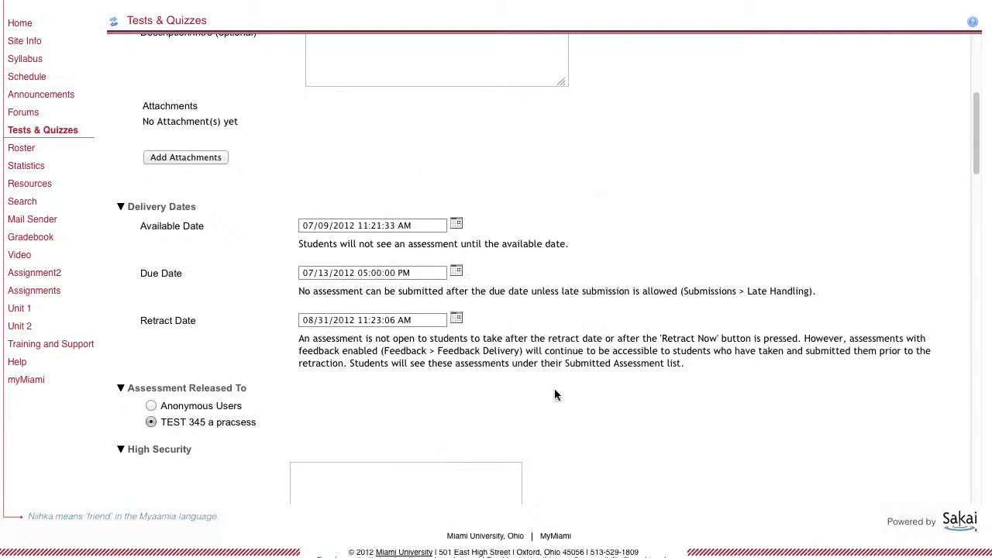
Enable the time limit option for the timed assessment
click(124, 389)
scroll(306, 401, down, 3)
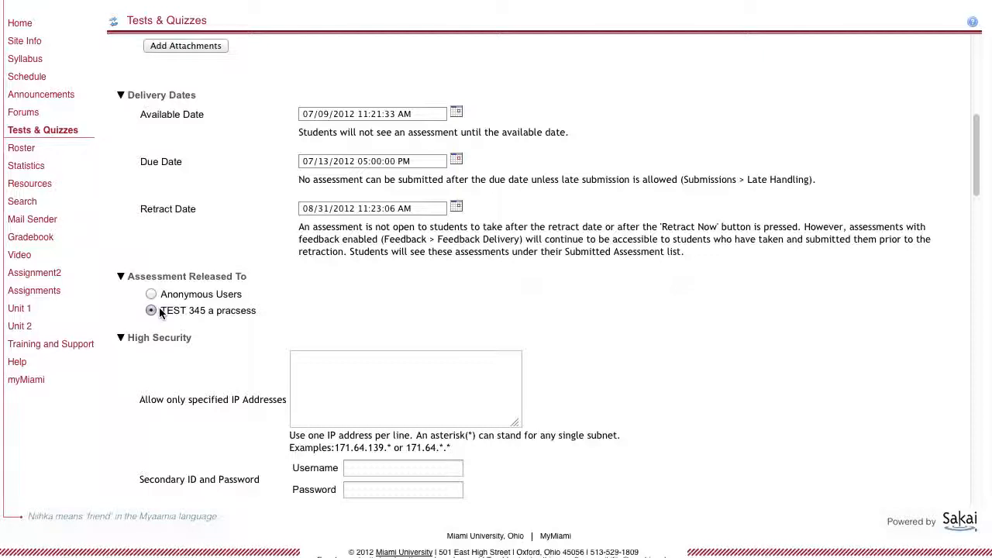
scroll(574, 337, down, 3)
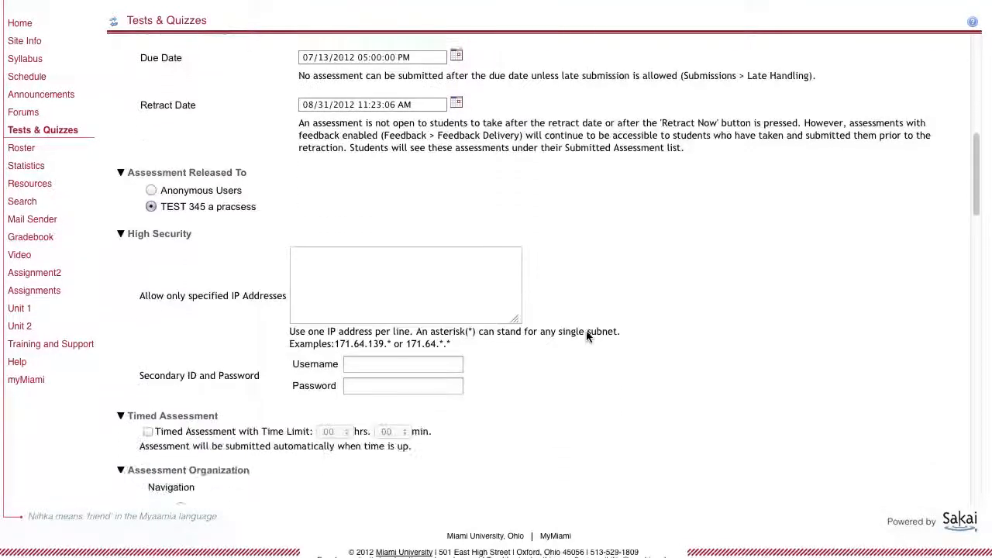
scroll(552, 337, down, 1)
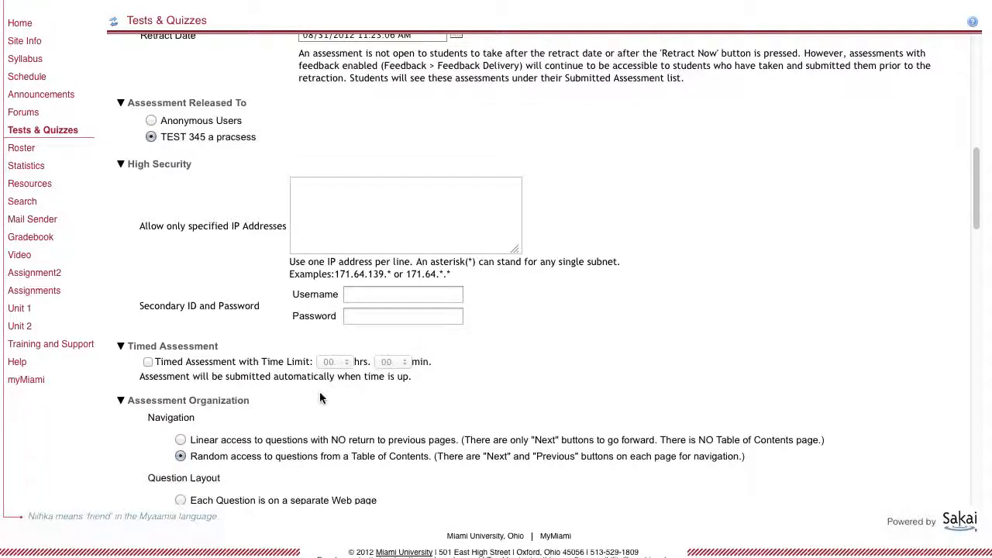
scroll(349, 376, down, 2)
click(147, 288)
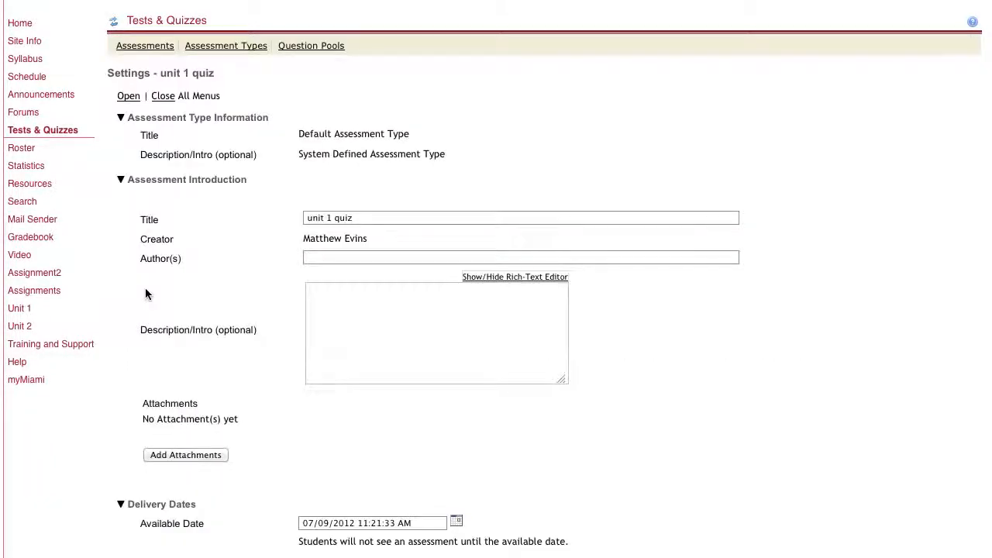
Review the timed assessment, organization, mark for review, submissions, late handling and submission message settings
scroll(145, 288, down, 4)
scroll(154, 295, down, 10)
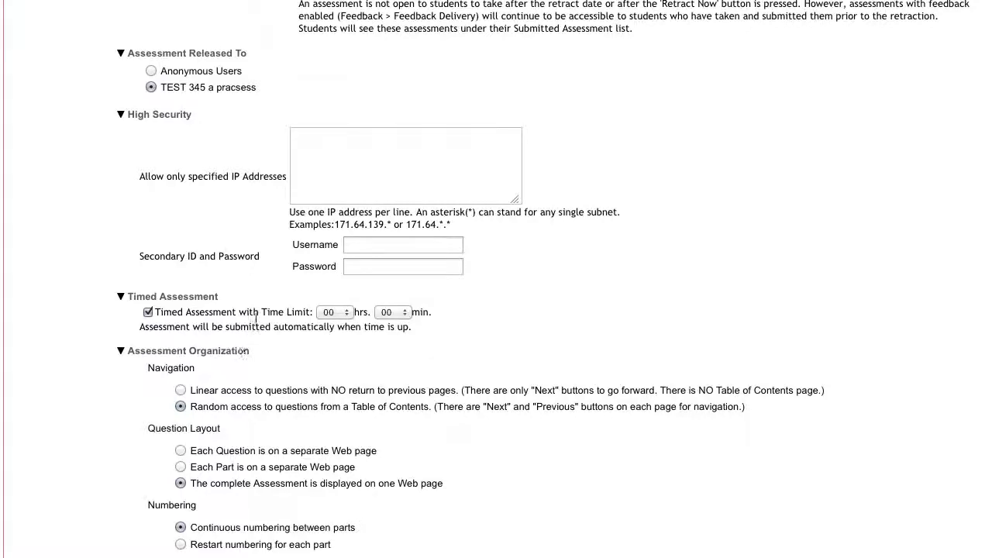
scroll(234, 333, down, 4)
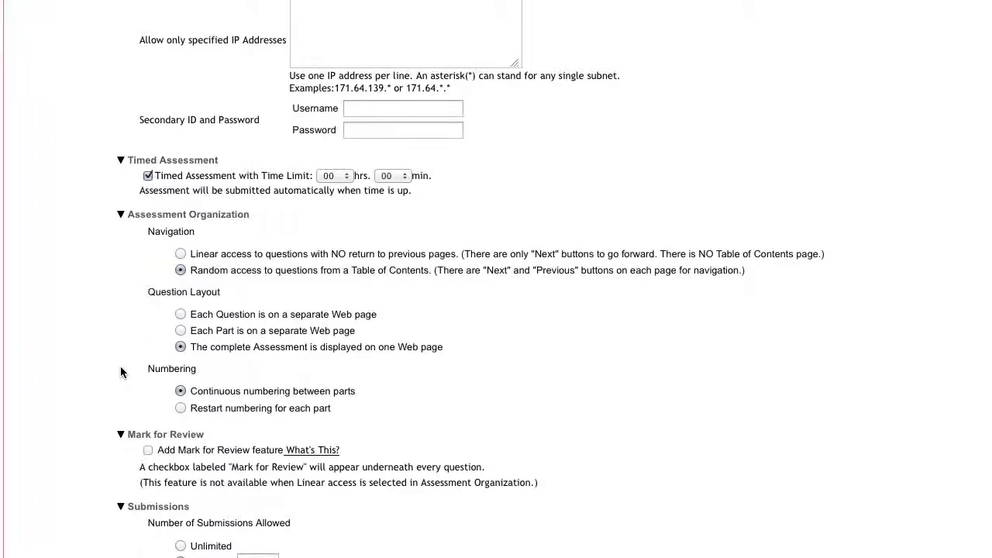
scroll(120, 366, down, 3)
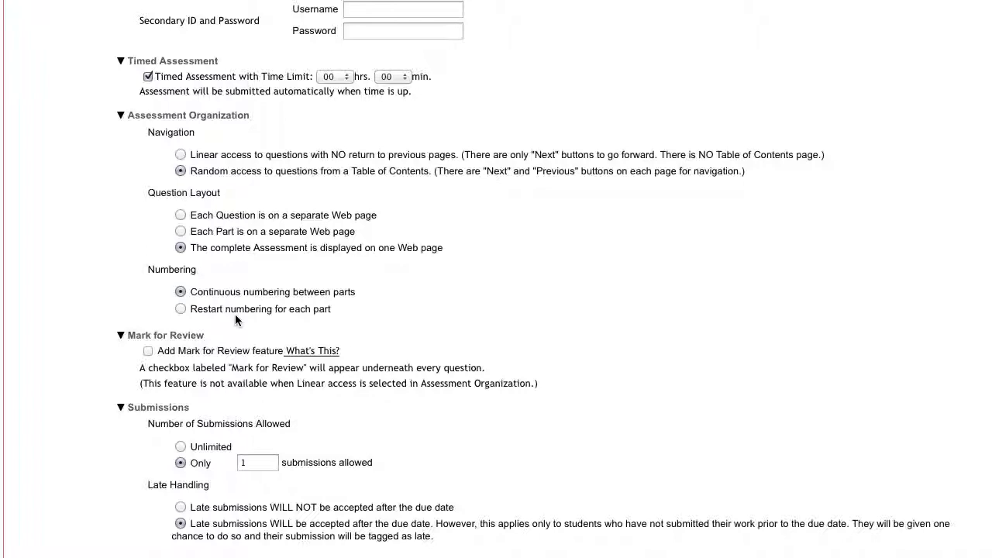
scroll(77, 341, down, 1)
scroll(77, 338, down, 3)
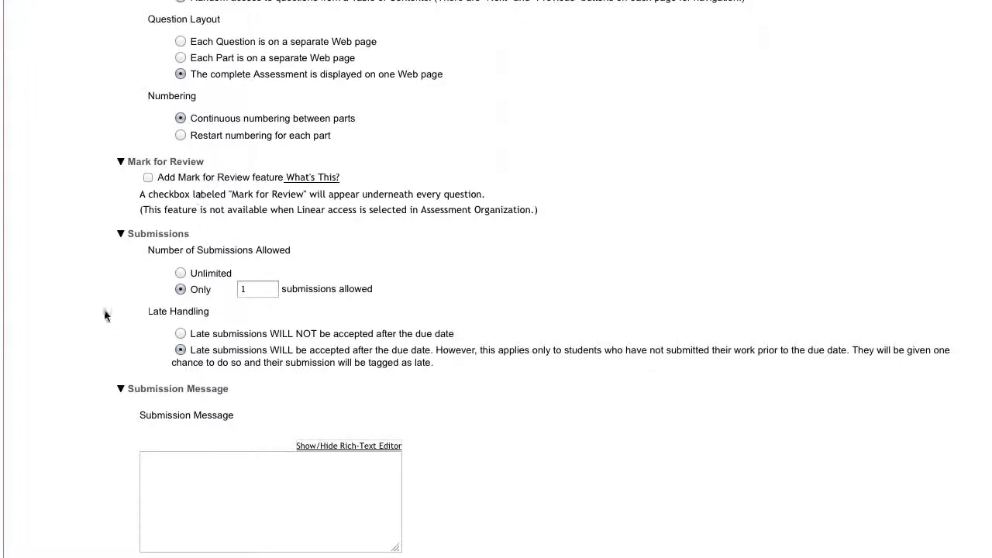
scroll(118, 285, down, 3)
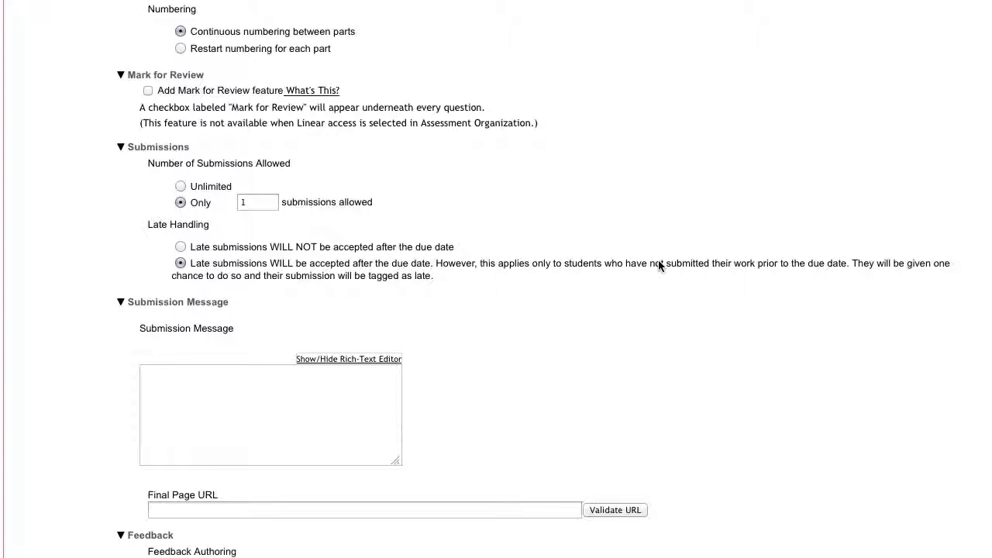
scroll(492, 423, down, 5)
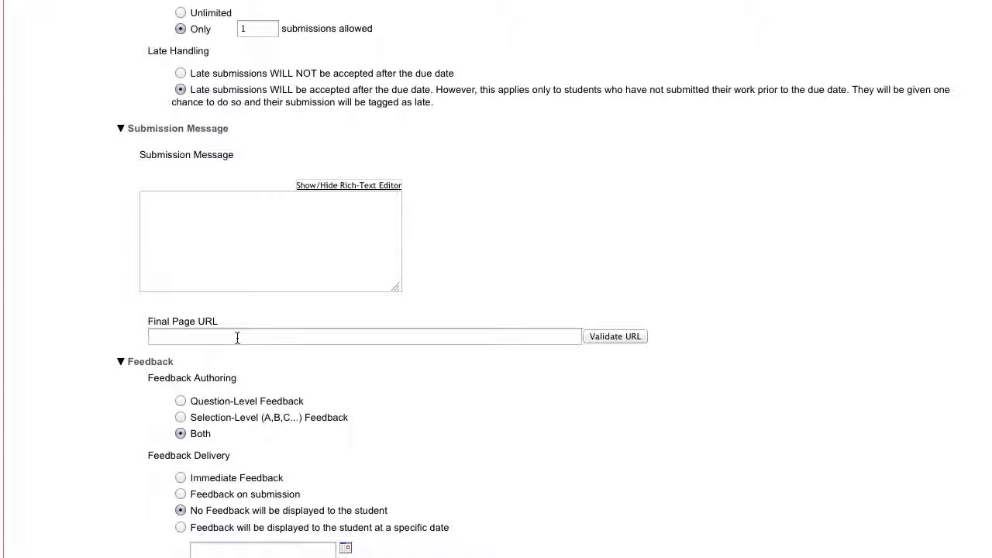
Choose to release questions with selected feedback items and set feedback delivery to Feedback on submission
scroll(136, 396, down, 7)
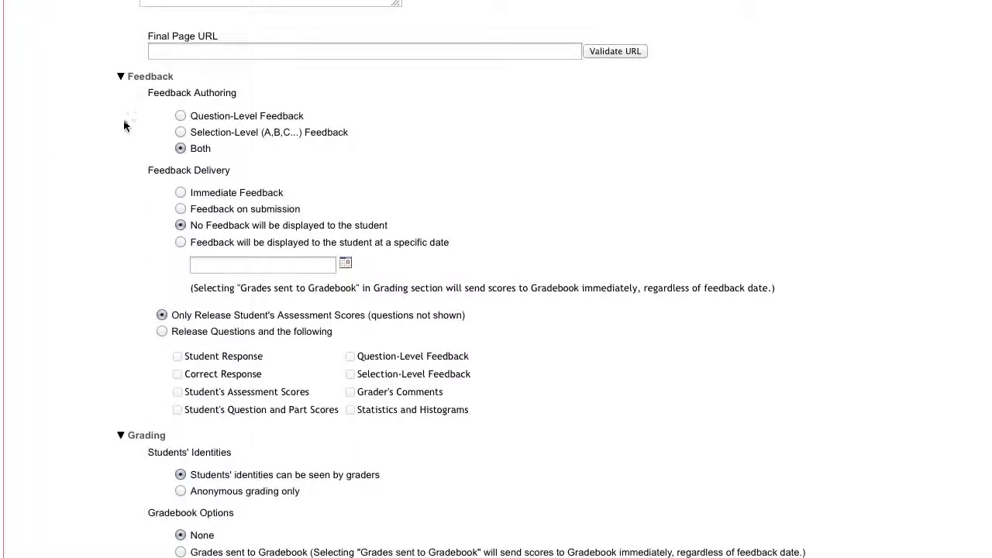
click(162, 331)
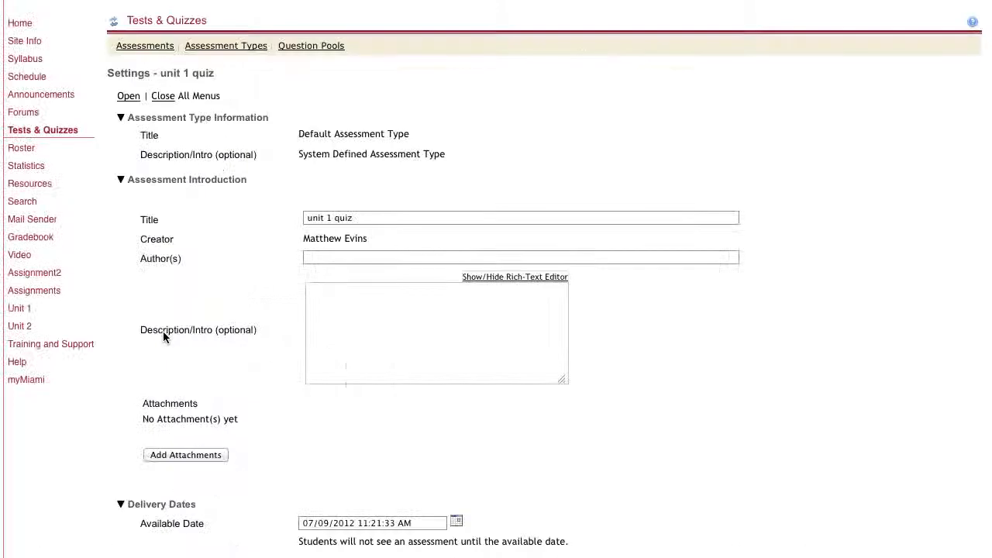
scroll(385, 443, down, 5)
scroll(386, 443, down, 10)
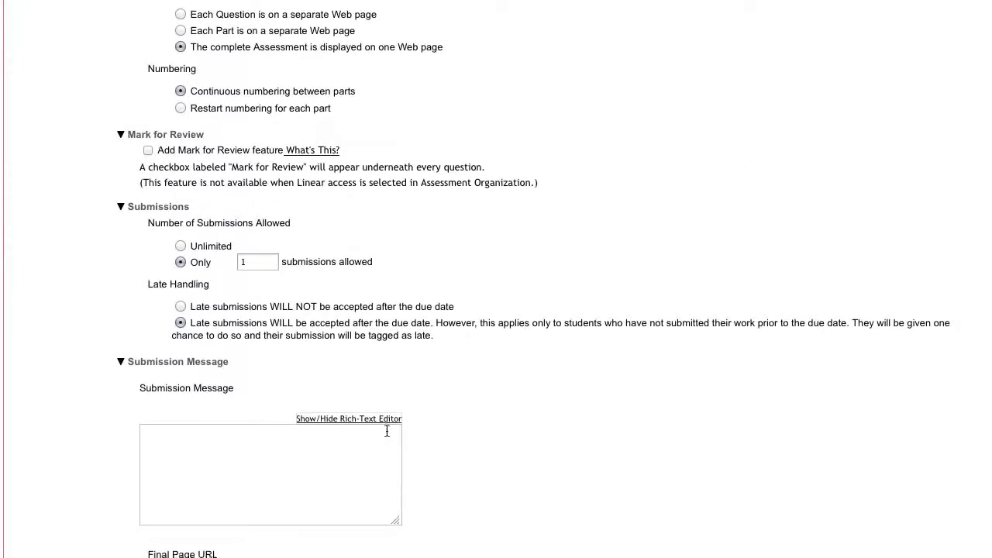
scroll(386, 432, down, 2)
scroll(386, 431, down, 6)
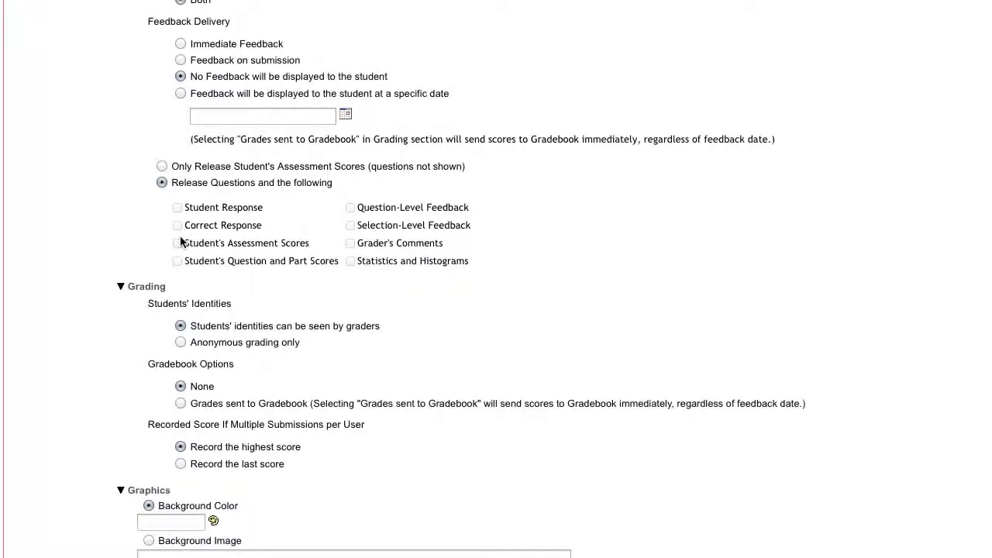
click(180, 60)
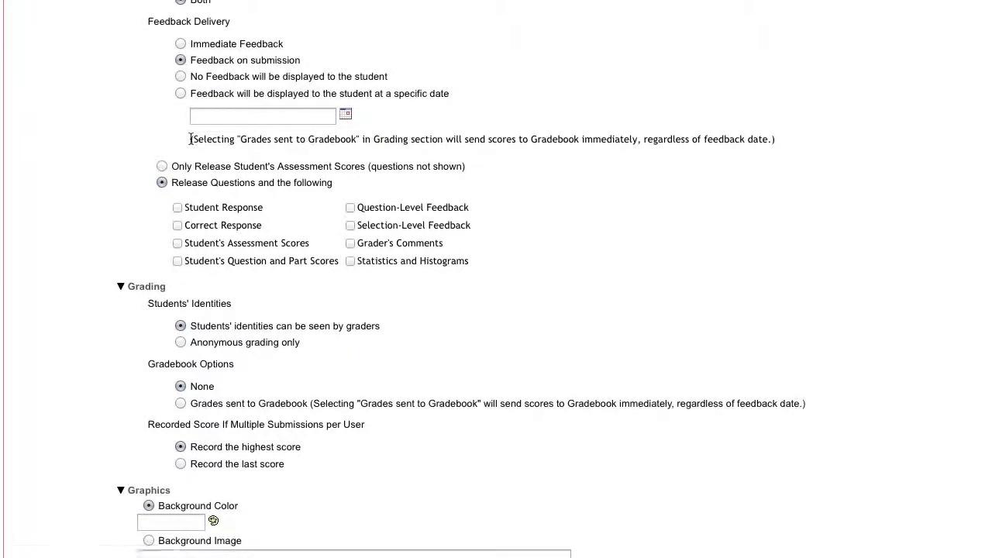
Include Student Response, Correct Response, Student's Assessment Scores and Question-Level Feedback in the released feedback
scroll(292, 236, down, 5)
scroll(293, 243, down, 17)
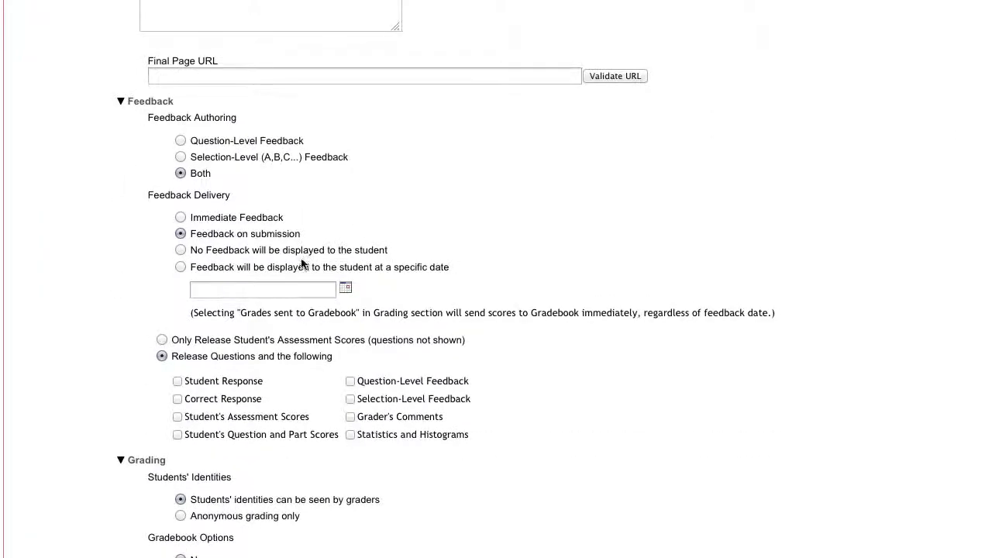
scroll(306, 259, down, 3)
click(178, 245)
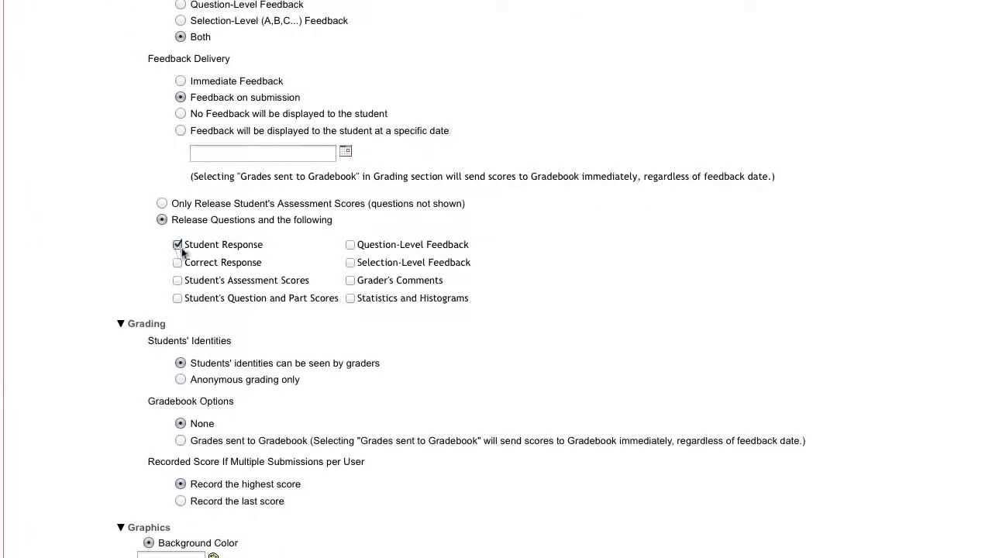
click(180, 246)
click(177, 245)
click(177, 283)
click(351, 245)
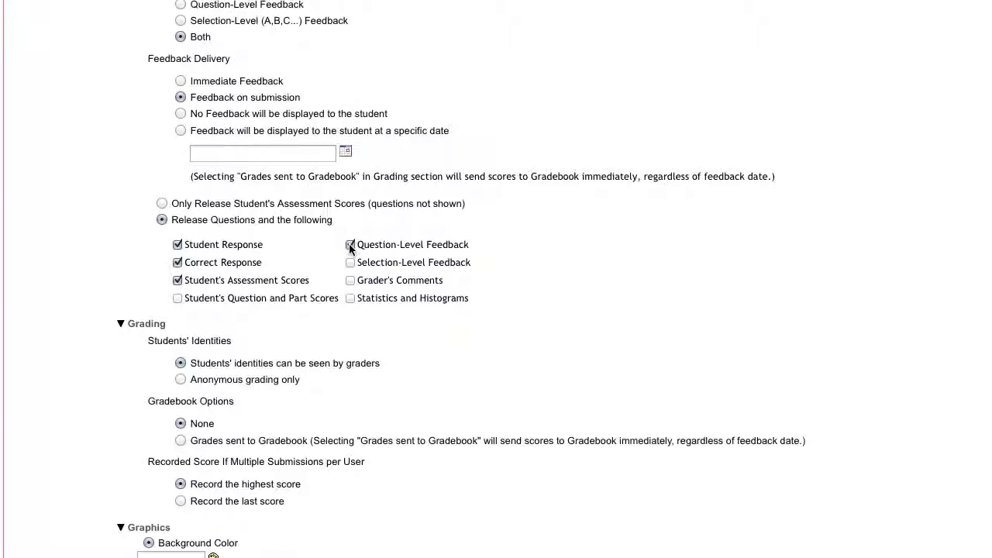
Set the gradebook option to send the assessment's grades to Gradebook
scroll(77, 322, down, 5)
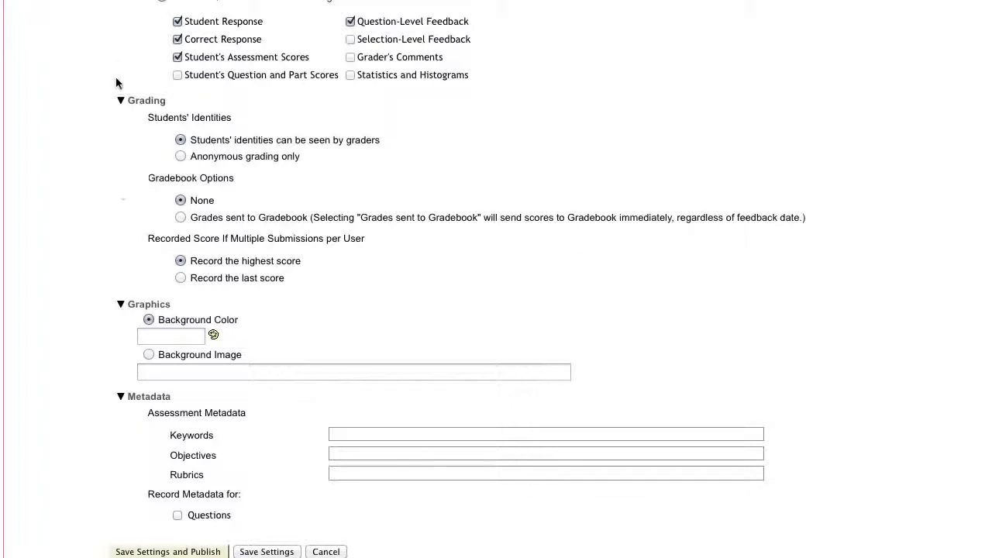
click(181, 218)
scroll(92, 286, down, 3)
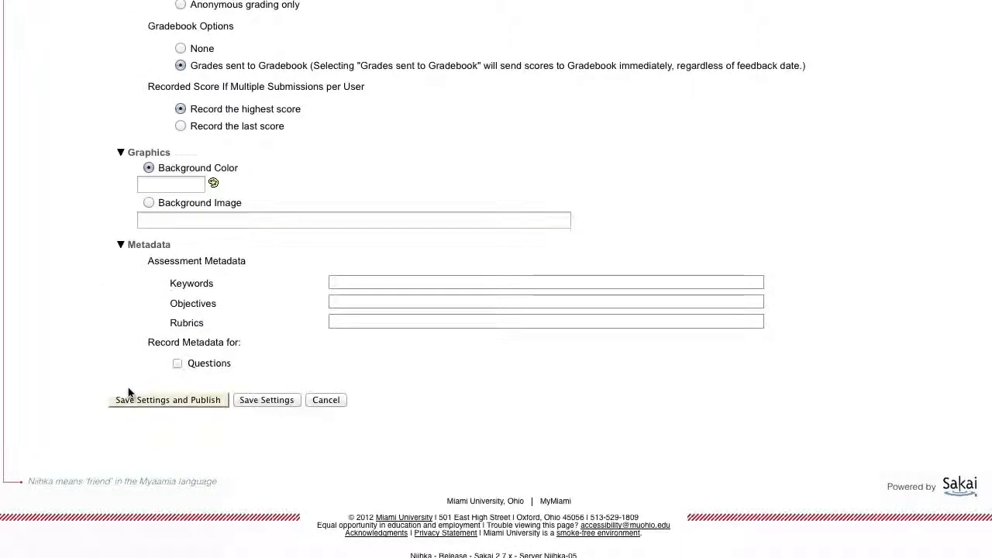
Try to save the quiz settings and proceed to publishing
click(178, 402)
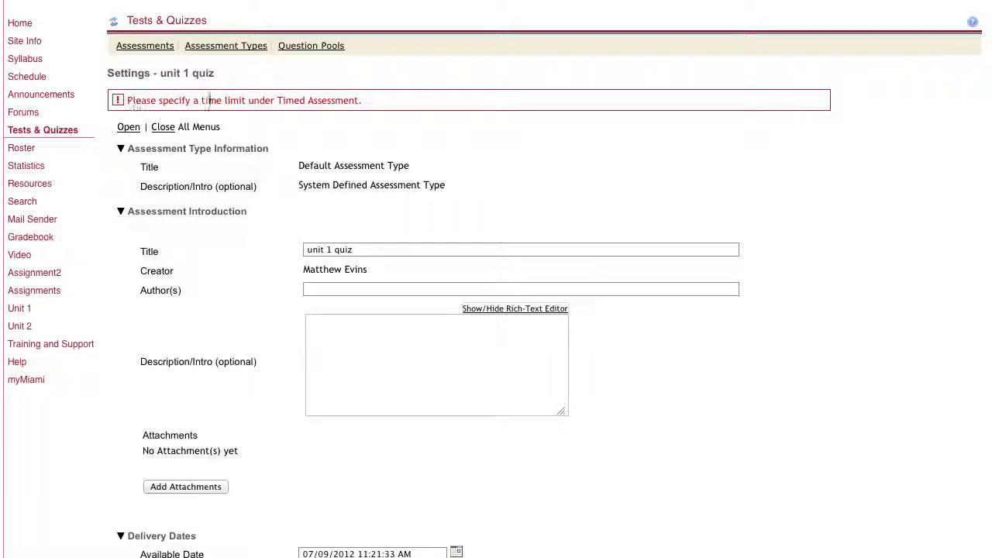
Set the timed assessment's limit to 30 minutes and save the settings with the publish option
scroll(242, 331, down, 10)
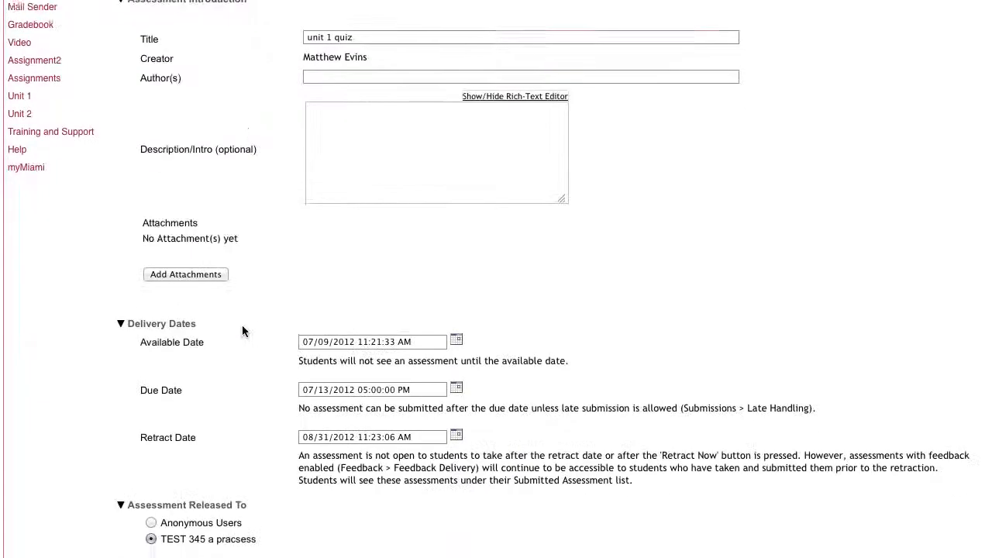
scroll(243, 331, down, 5)
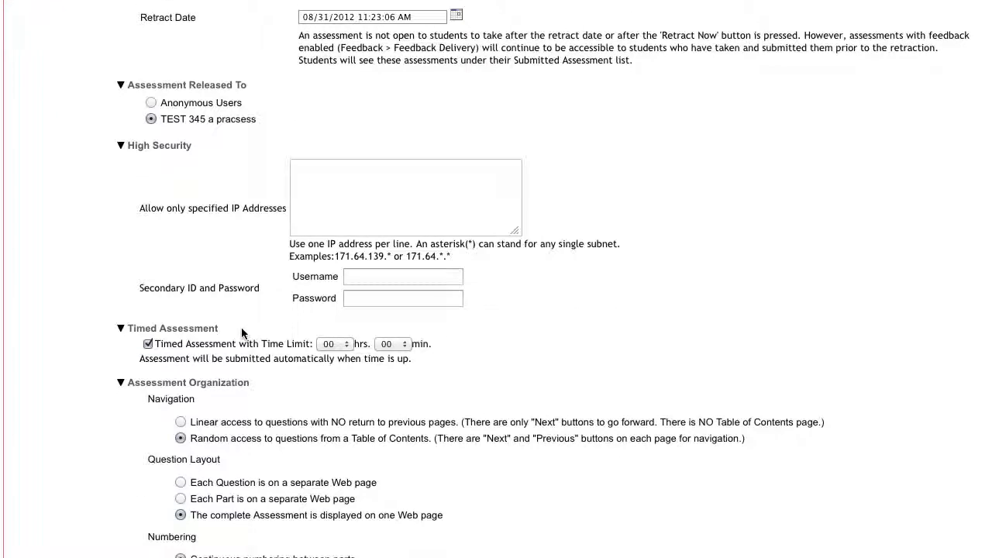
click(394, 344)
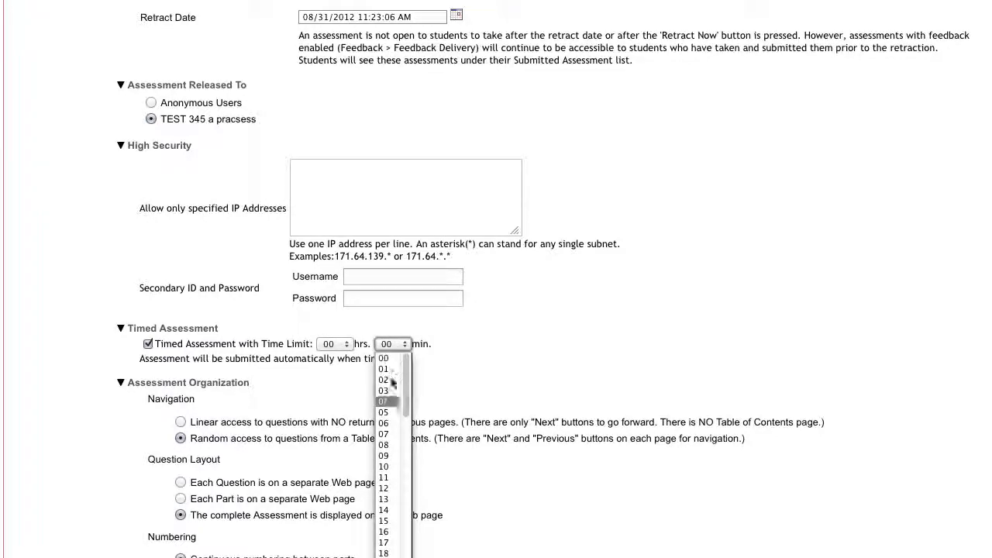
scroll(383, 504, down, 5)
scroll(383, 520, down, 3)
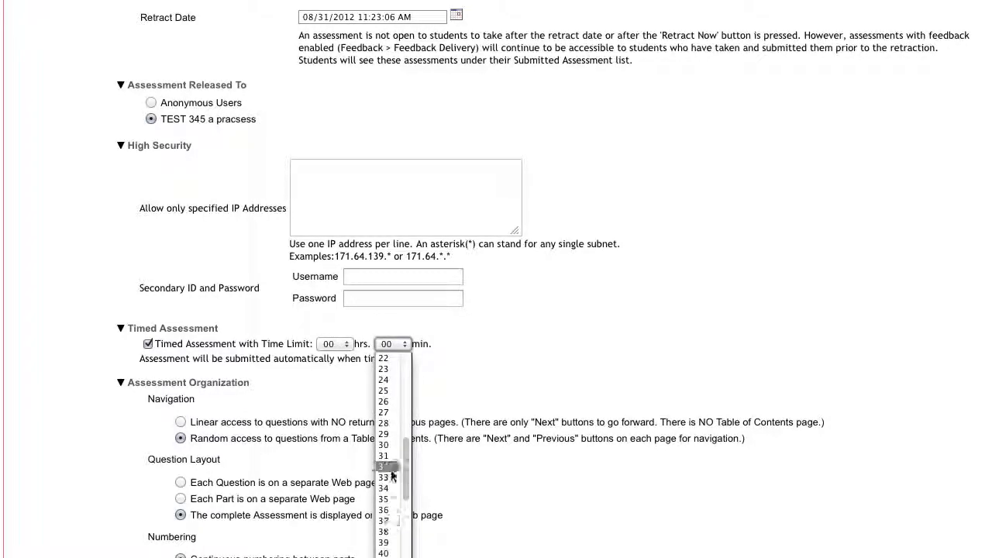
click(384, 447)
scroll(567, 330, down, 20)
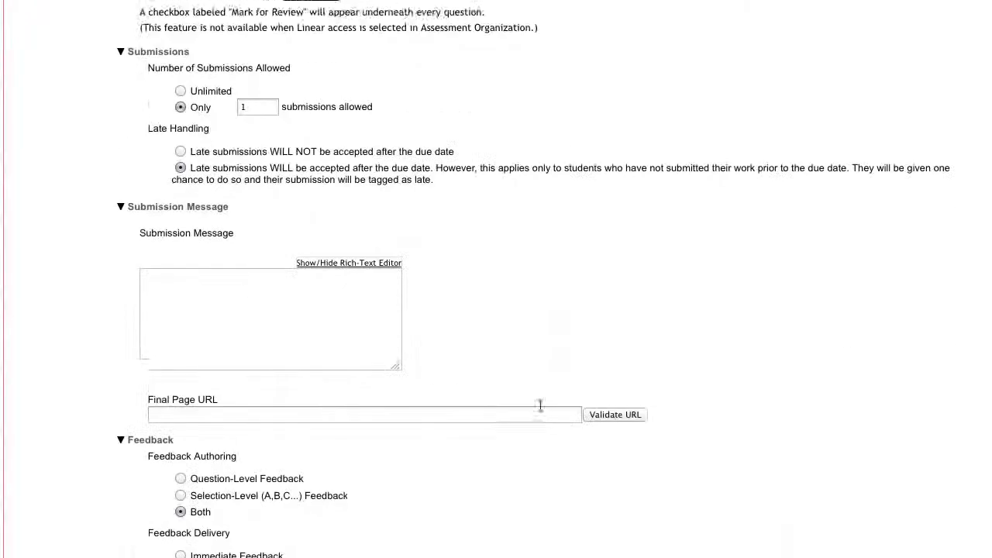
click(153, 368)
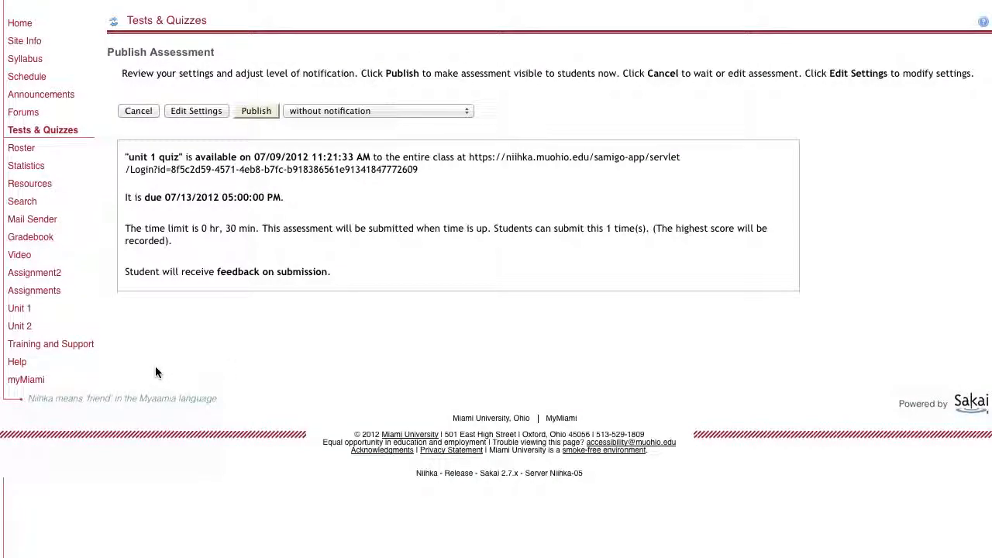
Publish the unit 1 quiz to students, keeping the notification option at without notification
click(310, 112)
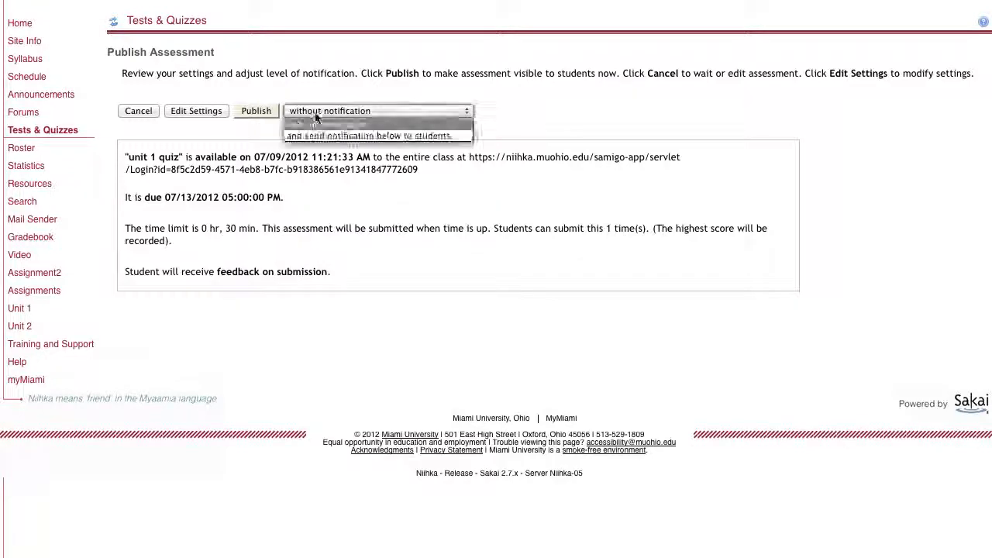
click(316, 107)
click(254, 111)
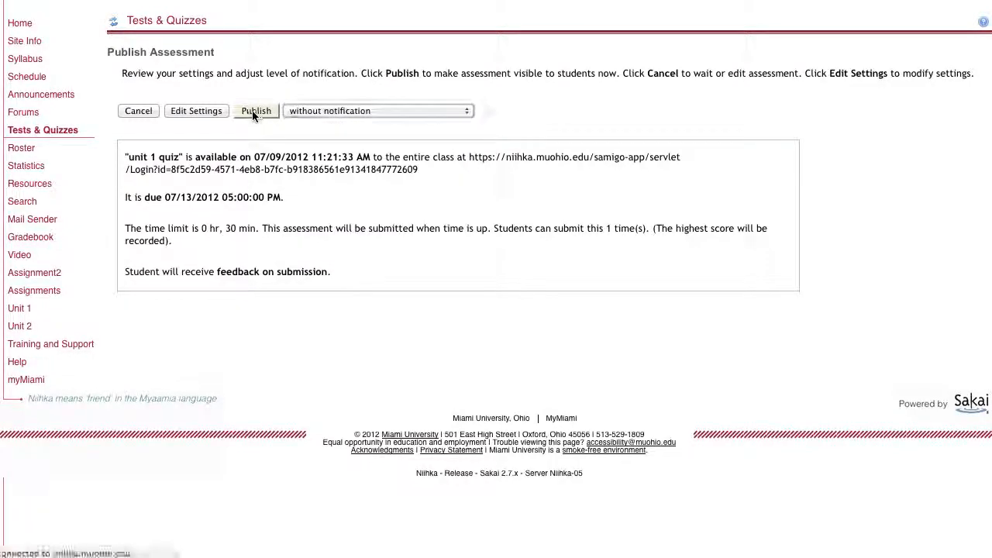